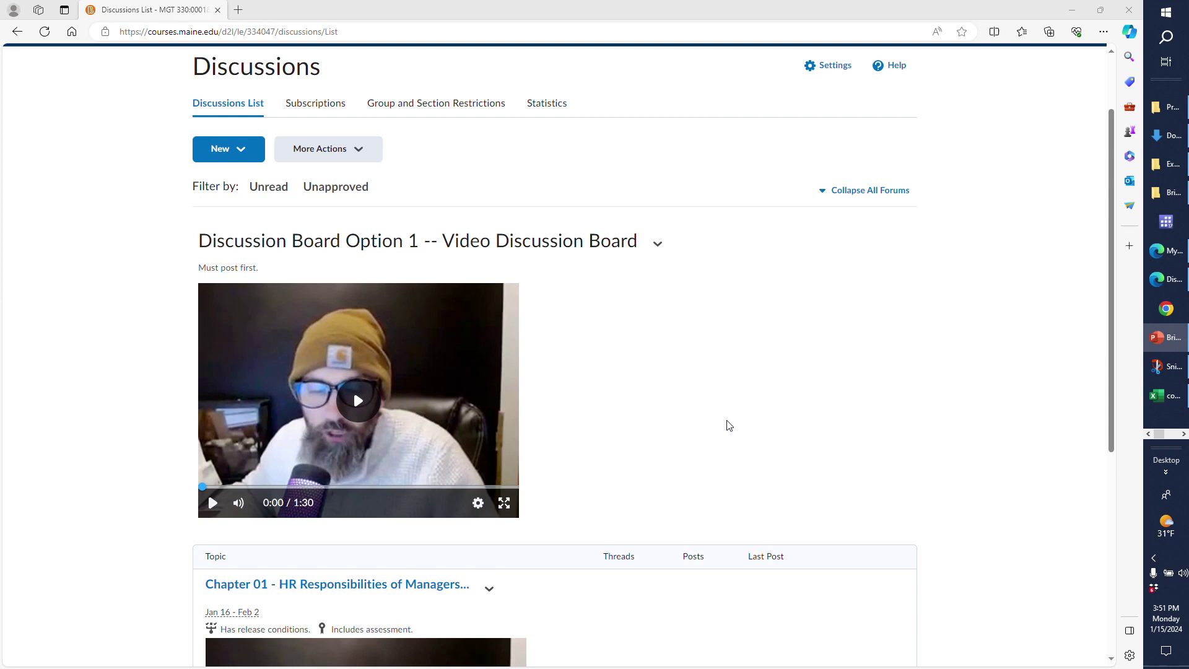
Open the Chapter 01 discussion topic
scroll(692, 398, "down", 3)
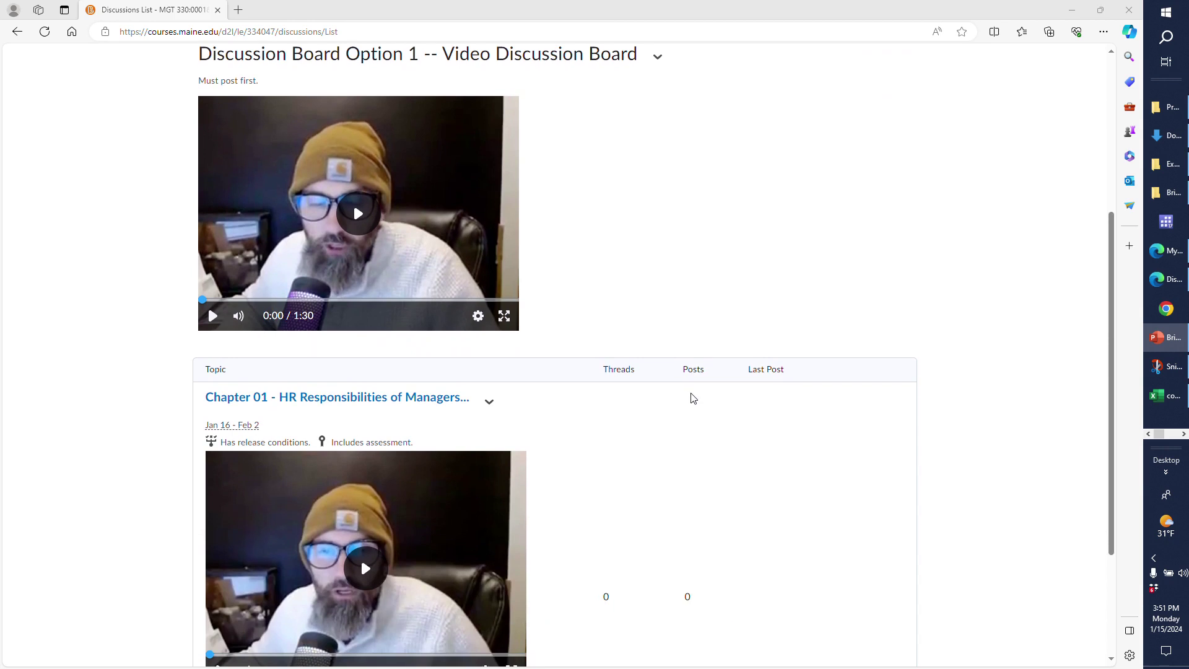
scroll(692, 398, "down", 1)
scroll(691, 398, "down", 1)
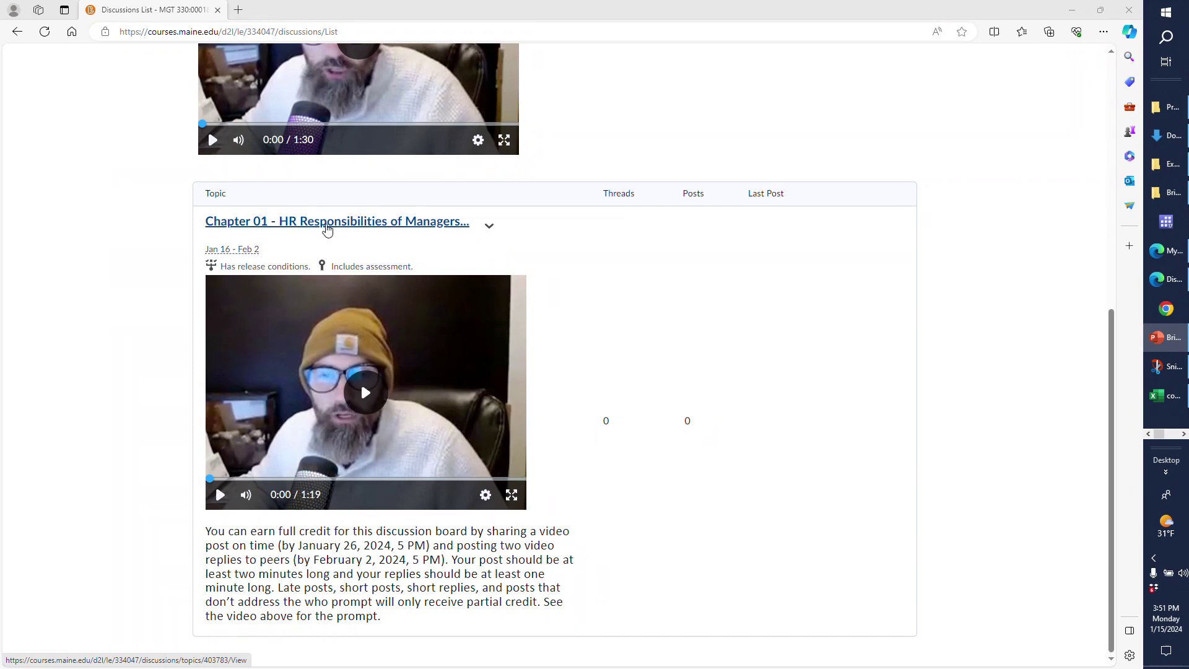
left_click(327, 228)
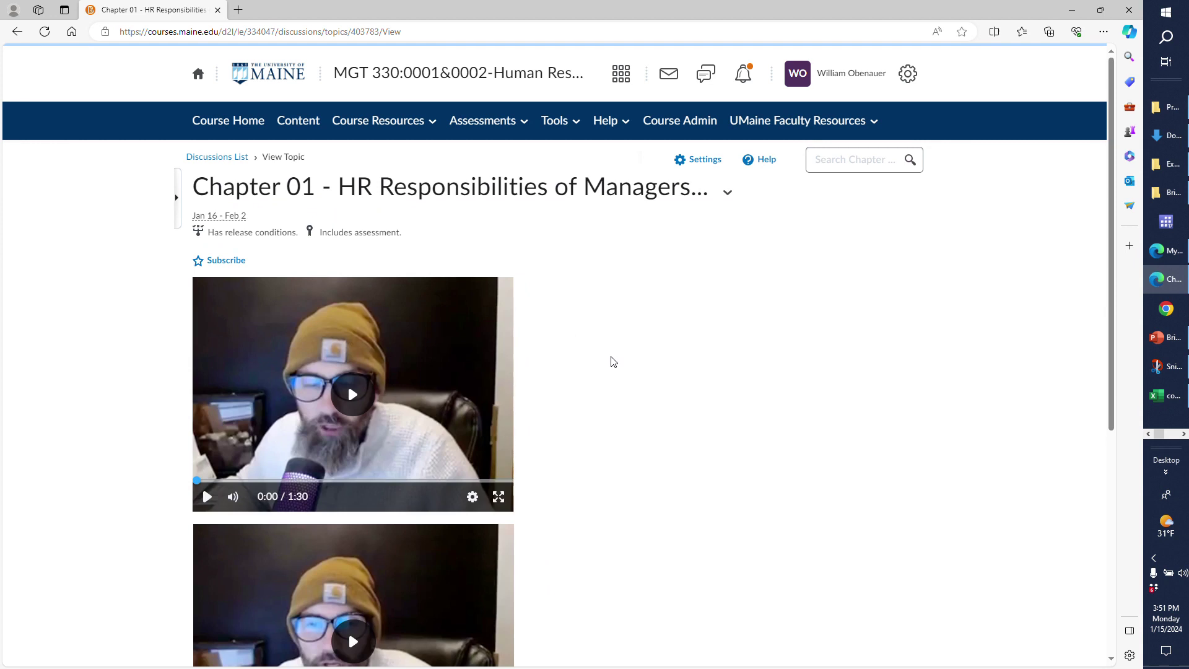
scroll(614, 362, "down", 5)
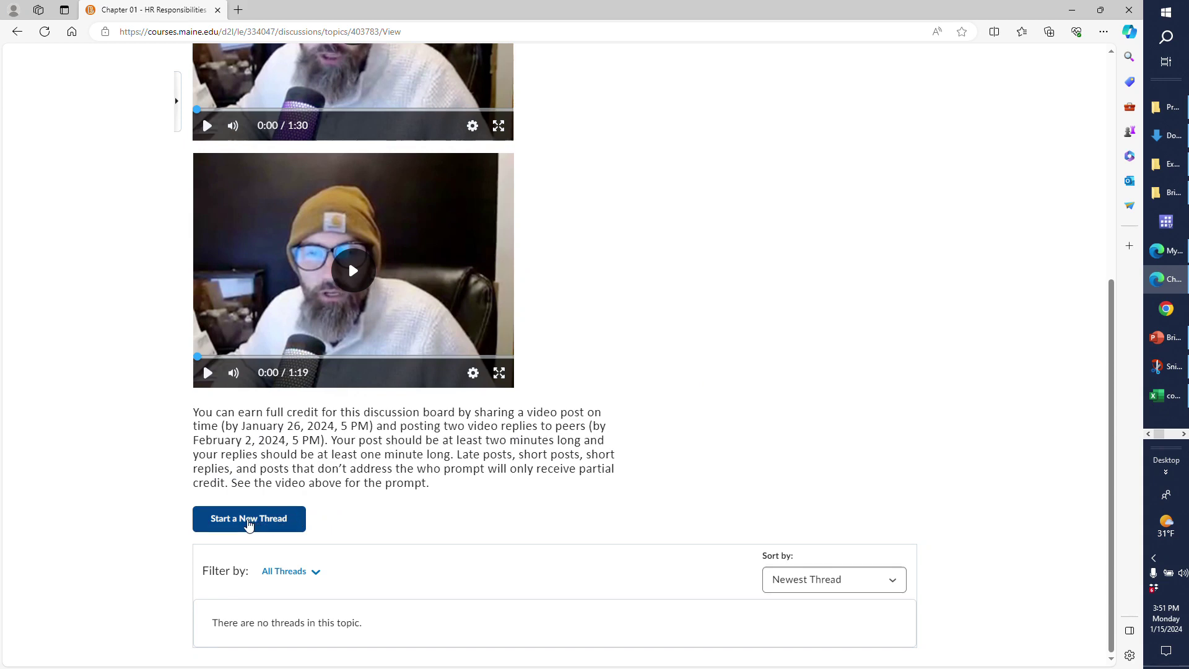
Start a new thread with the subject 'Example thread' and place the cursor in the message body
left_click(248, 521)
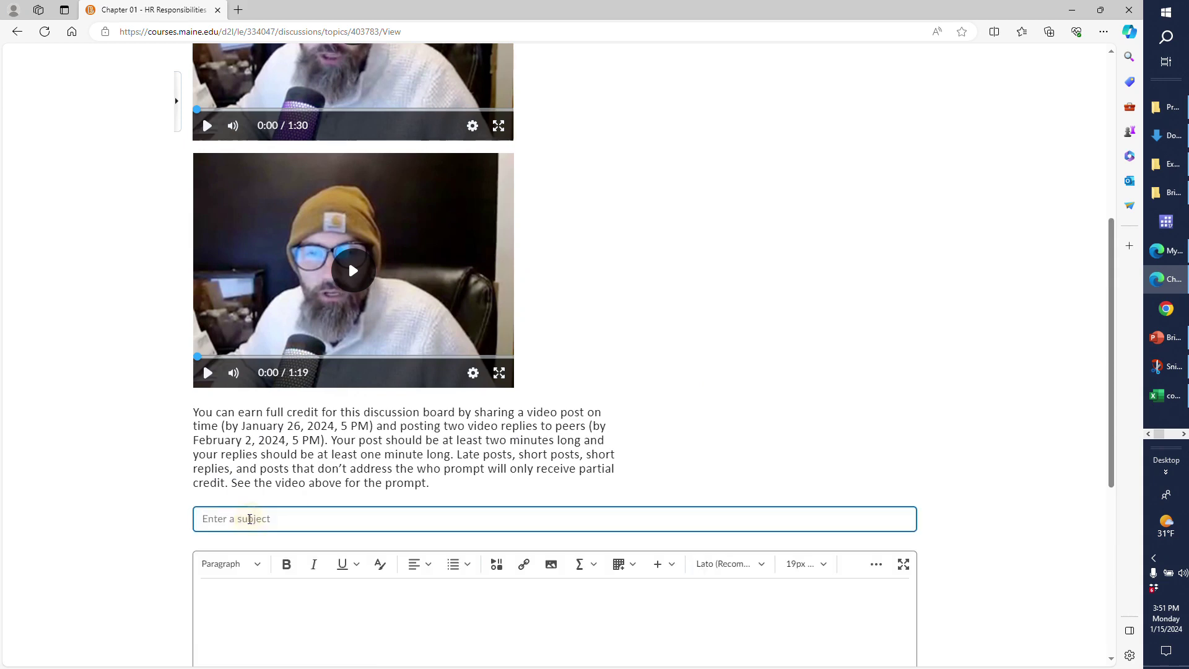
type("Example thread")
scroll(273, 573, "down", 5)
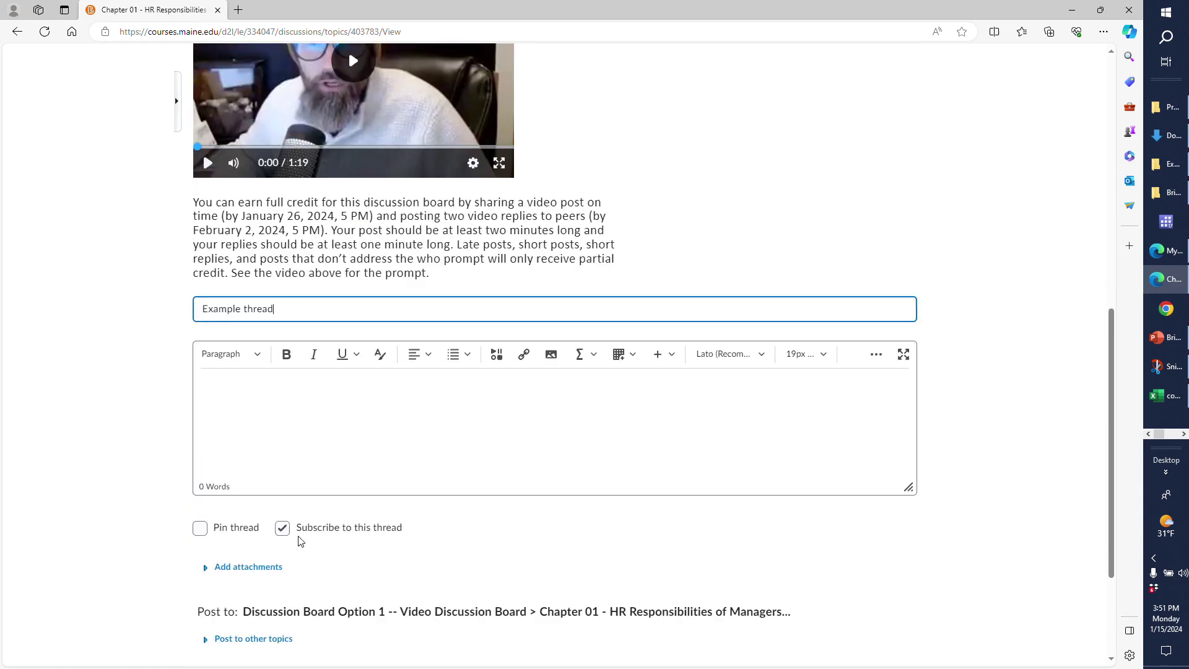
left_click(248, 341)
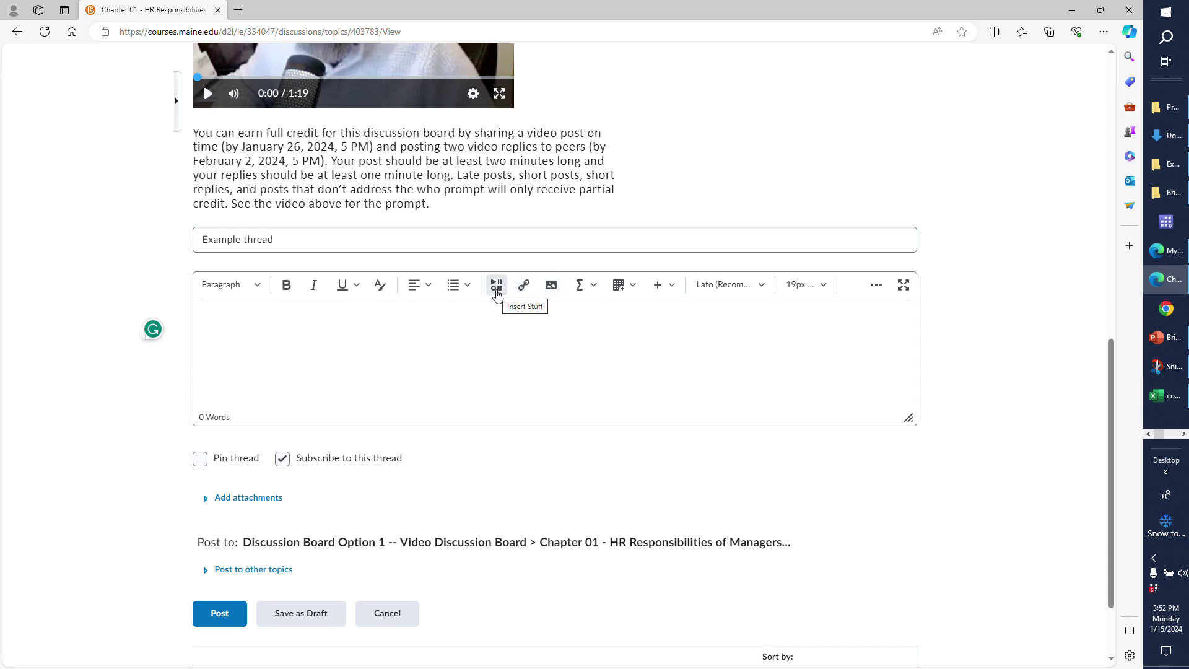
Record a 20-second webcam video note from Insert Stuff and play back the clip
left_click(496, 292)
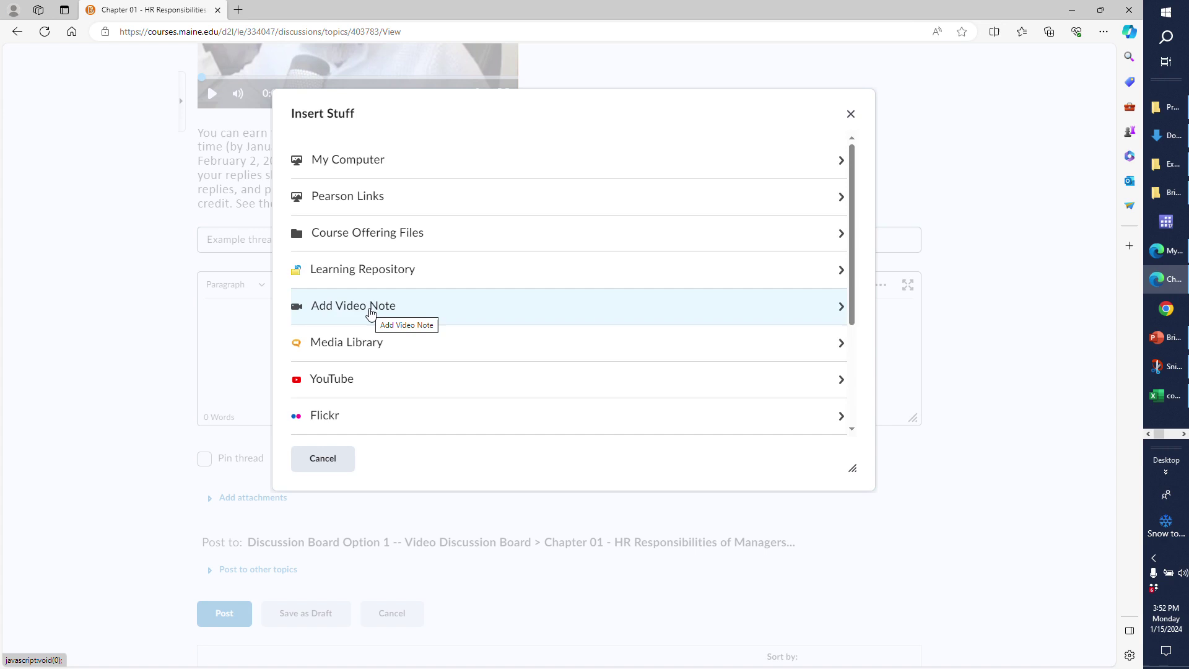
left_click(370, 306)
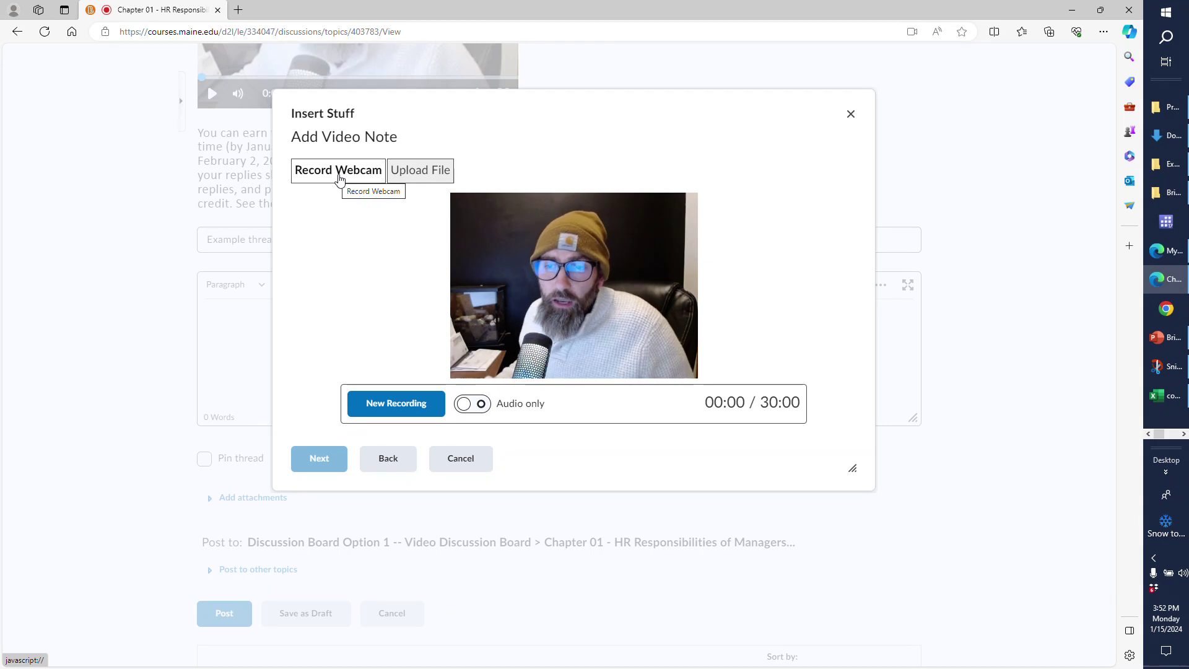
left_click(390, 407)
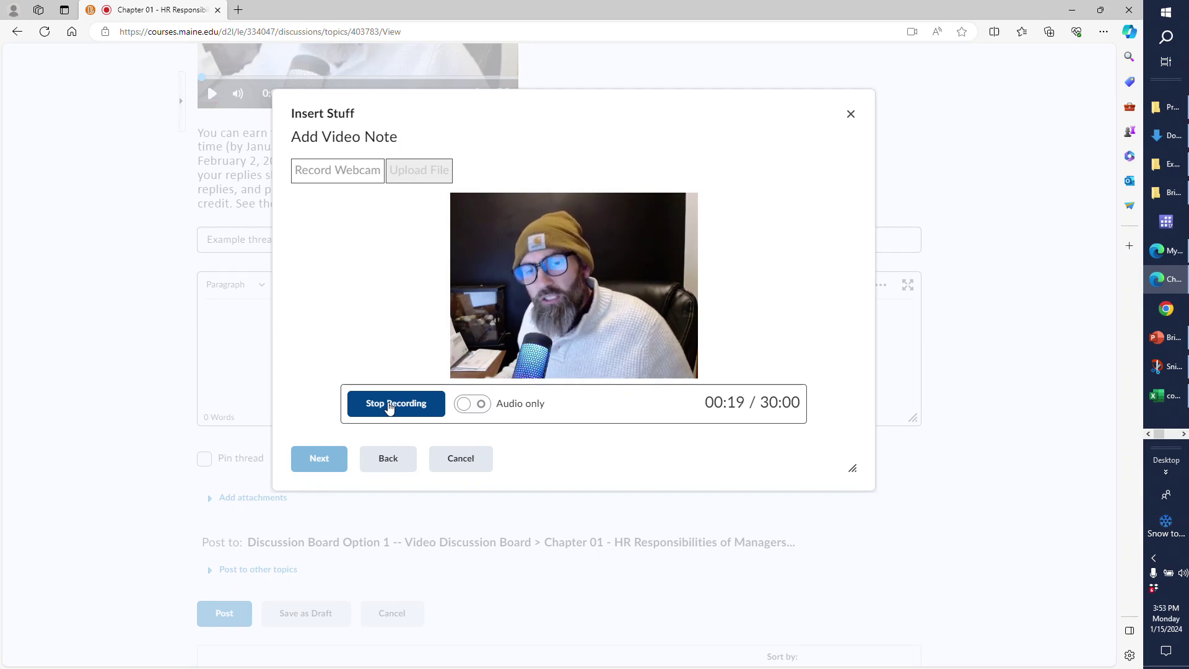
left_click(389, 406)
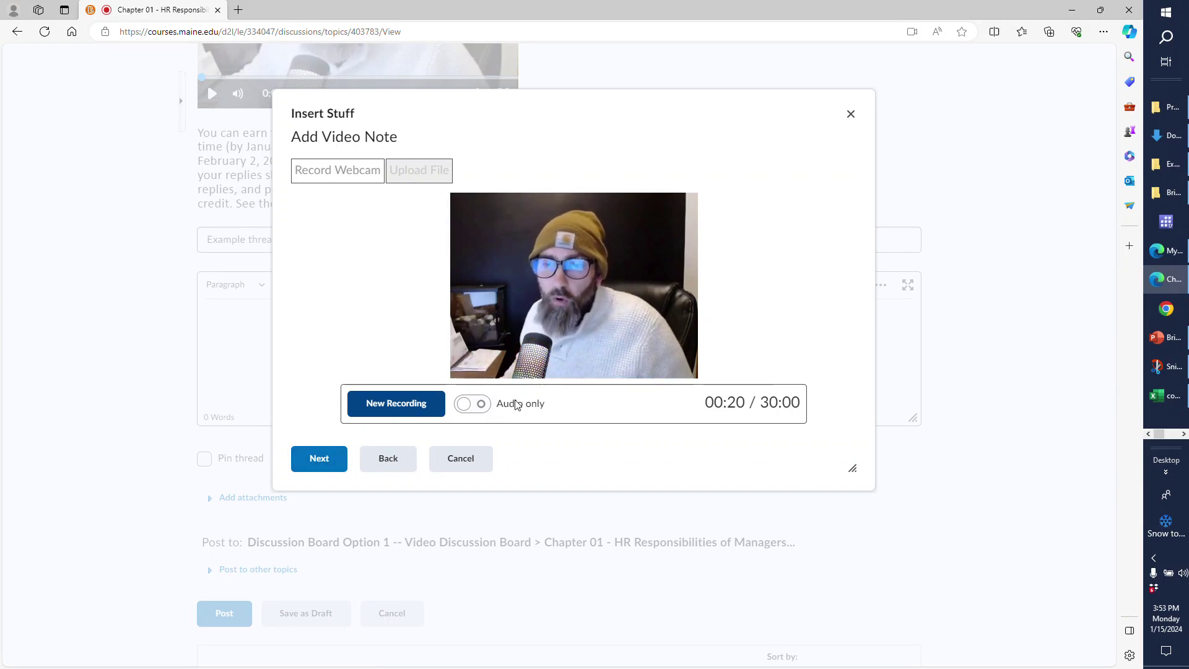
left_click(544, 336)
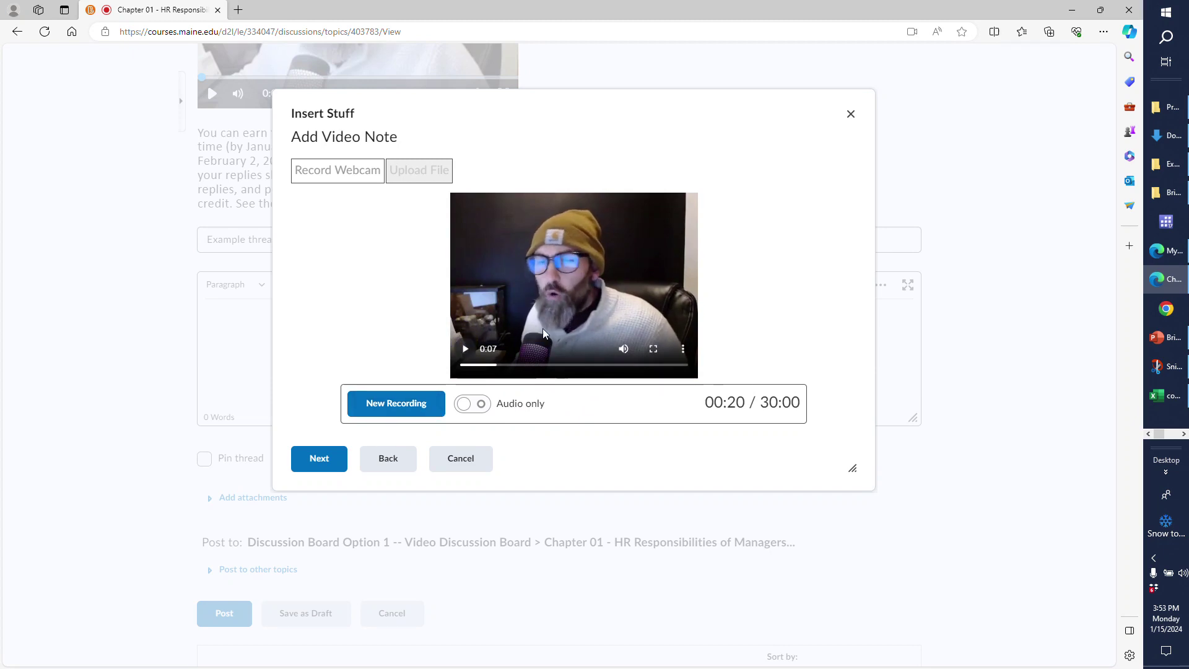
Title the video note 'Example video' with English (United States) audio and automatic captions
left_click(318, 463)
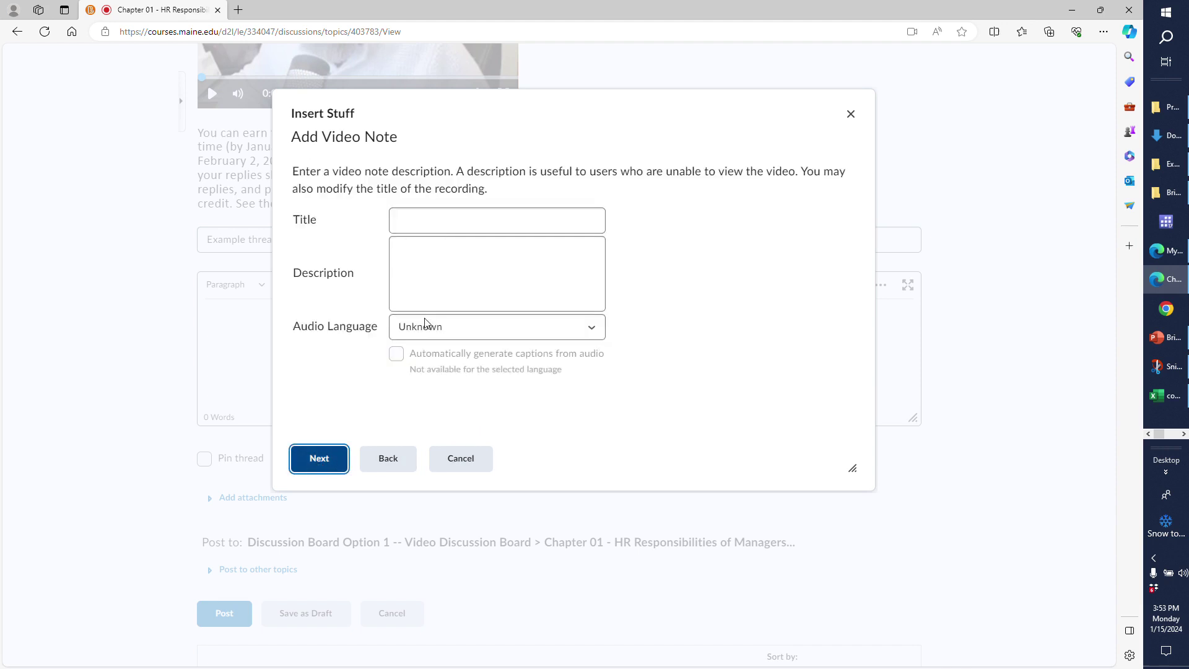
left_click(429, 218)
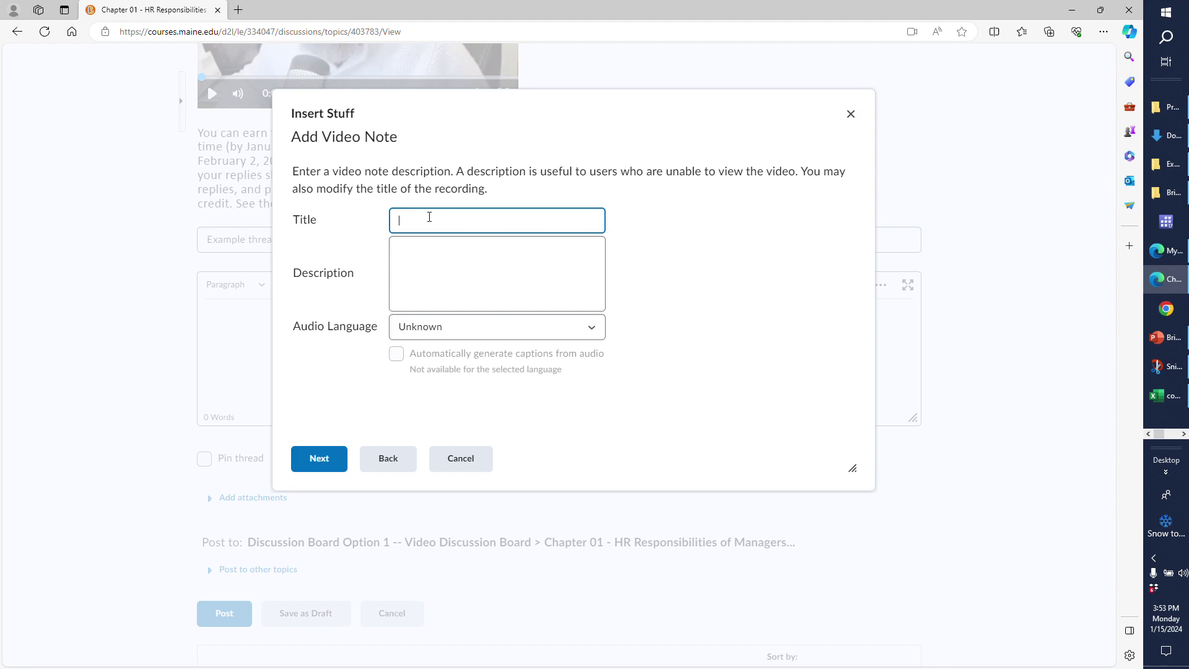
type("Example video")
left_click(507, 334)
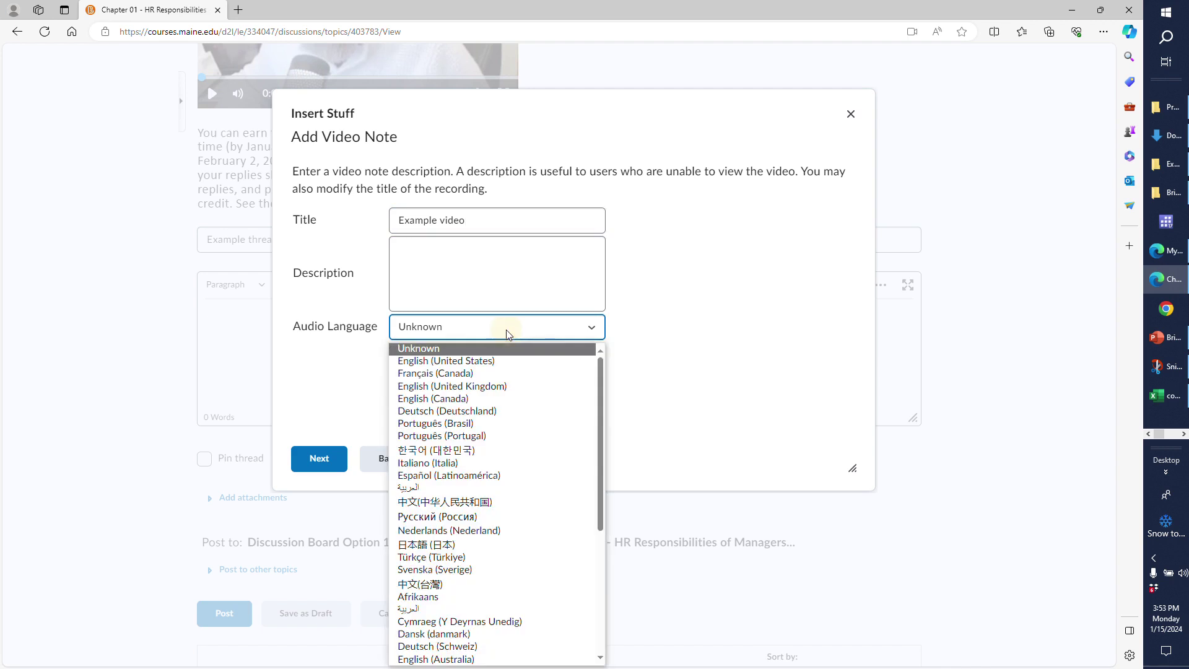
left_click(474, 361)
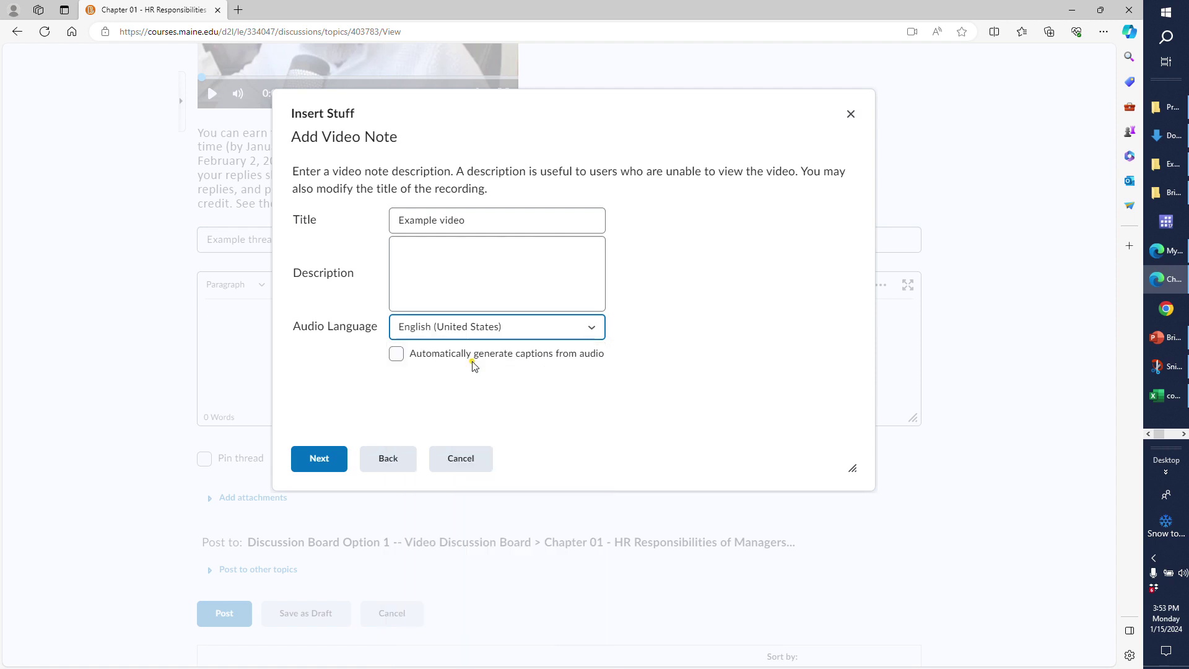
left_click(397, 354)
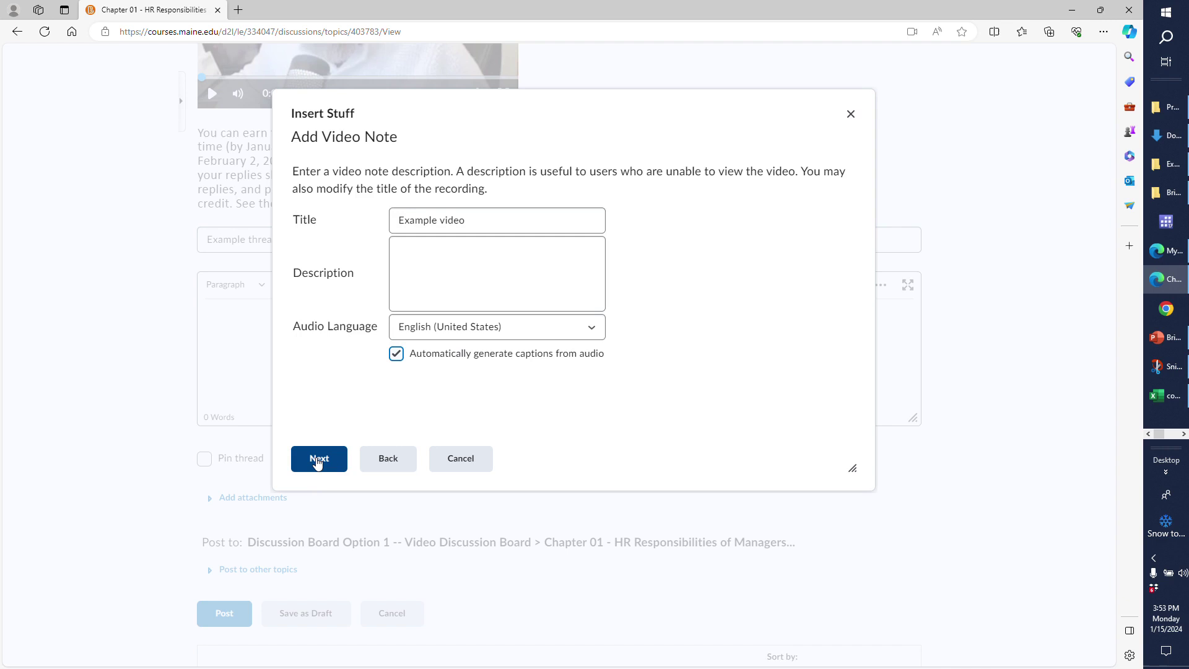
left_click(318, 461)
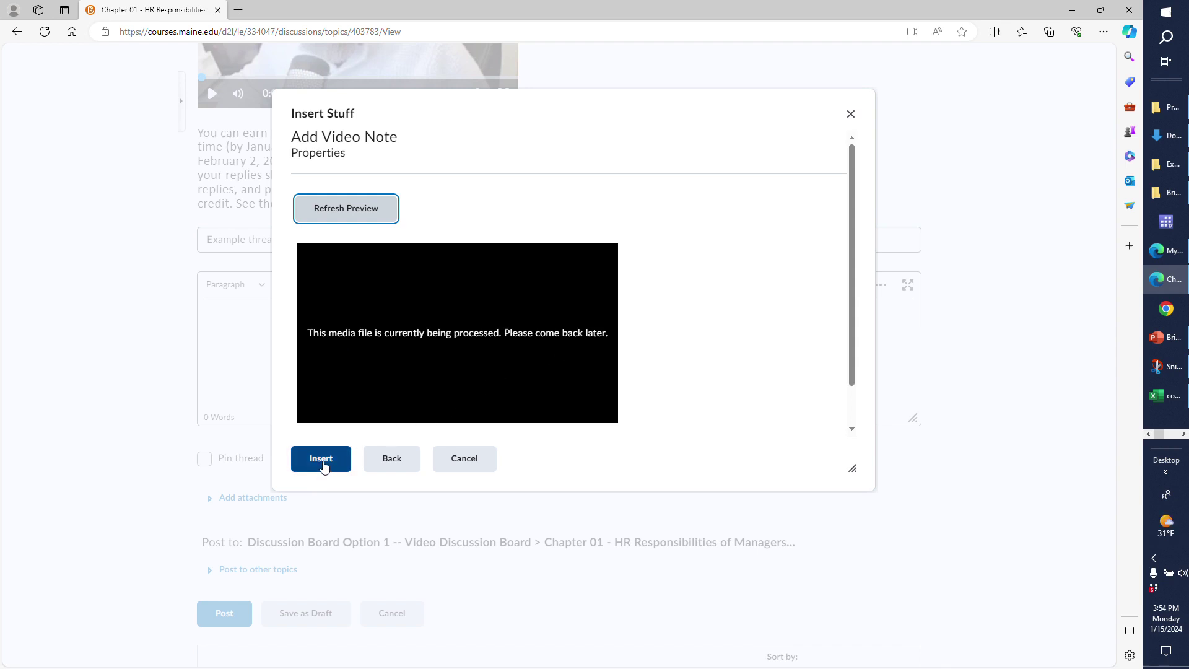
Insert the video note into the message and type 'See video above' on a new line below it
left_click(322, 461)
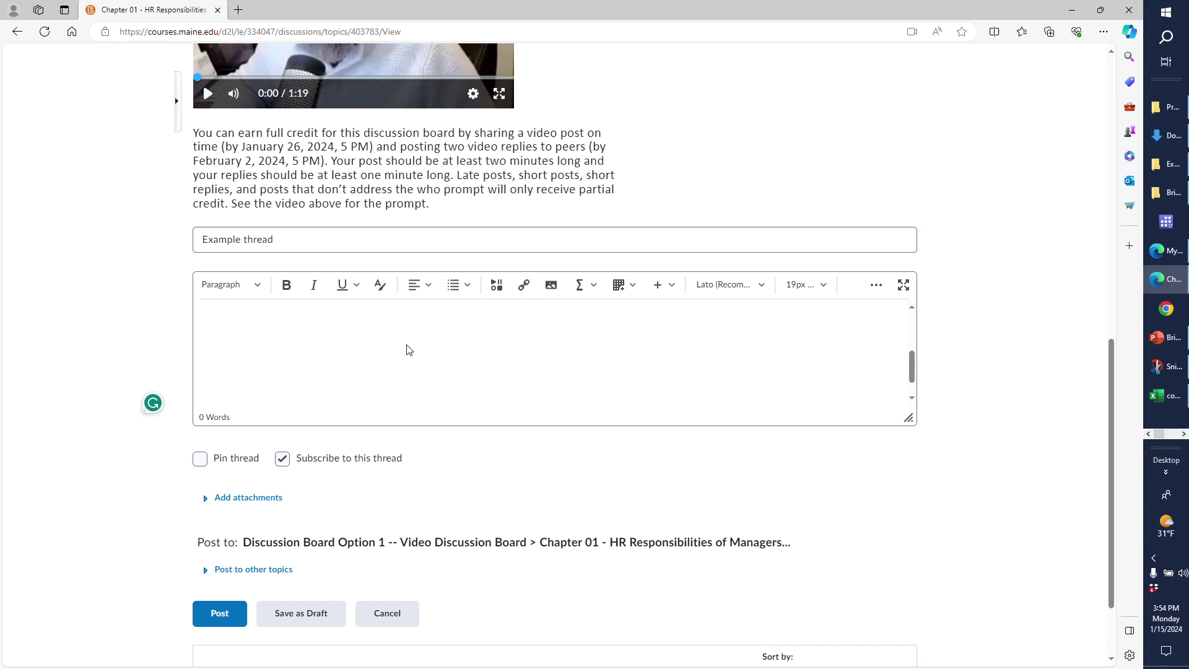
key("Return")
type("See video above")
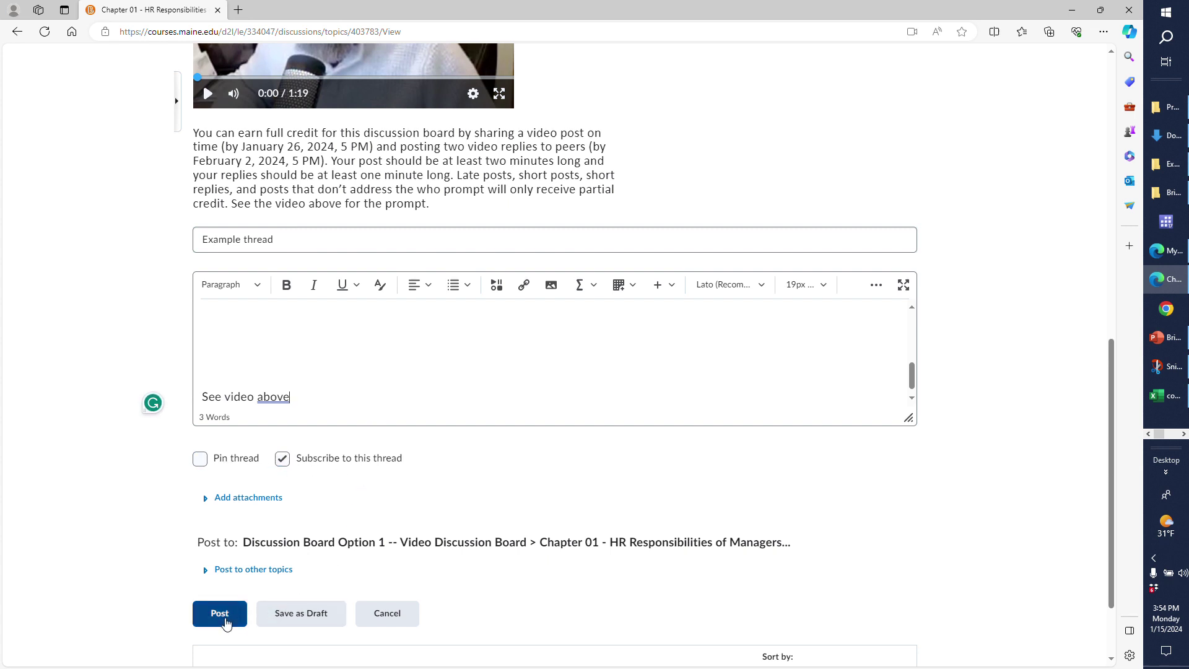
Post the Example thread and scroll down to it in the topic
left_click(224, 620)
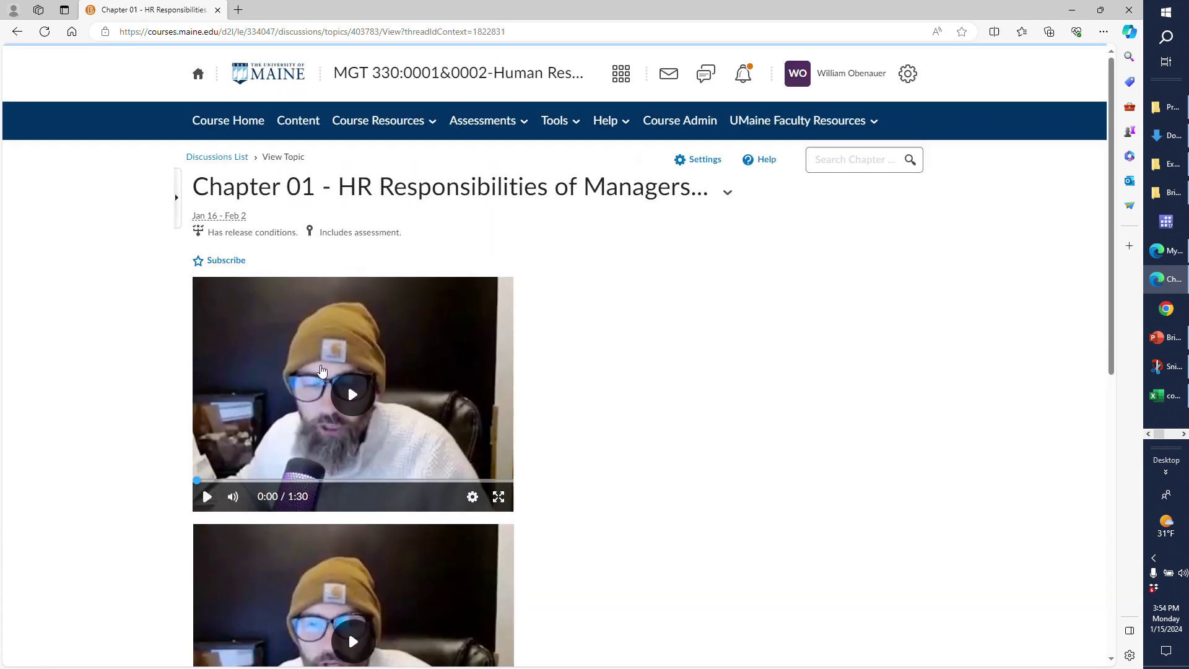
scroll(413, 360, "down", 1)
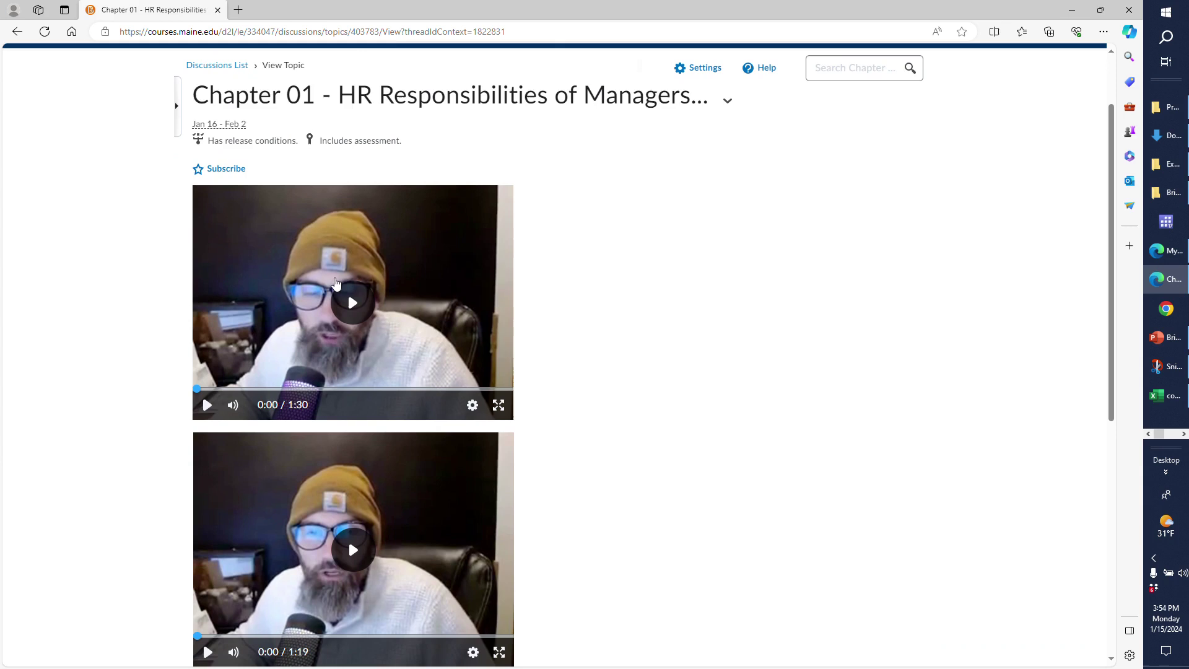
scroll(419, 329, "down", 1)
scroll(418, 329, "down", 3)
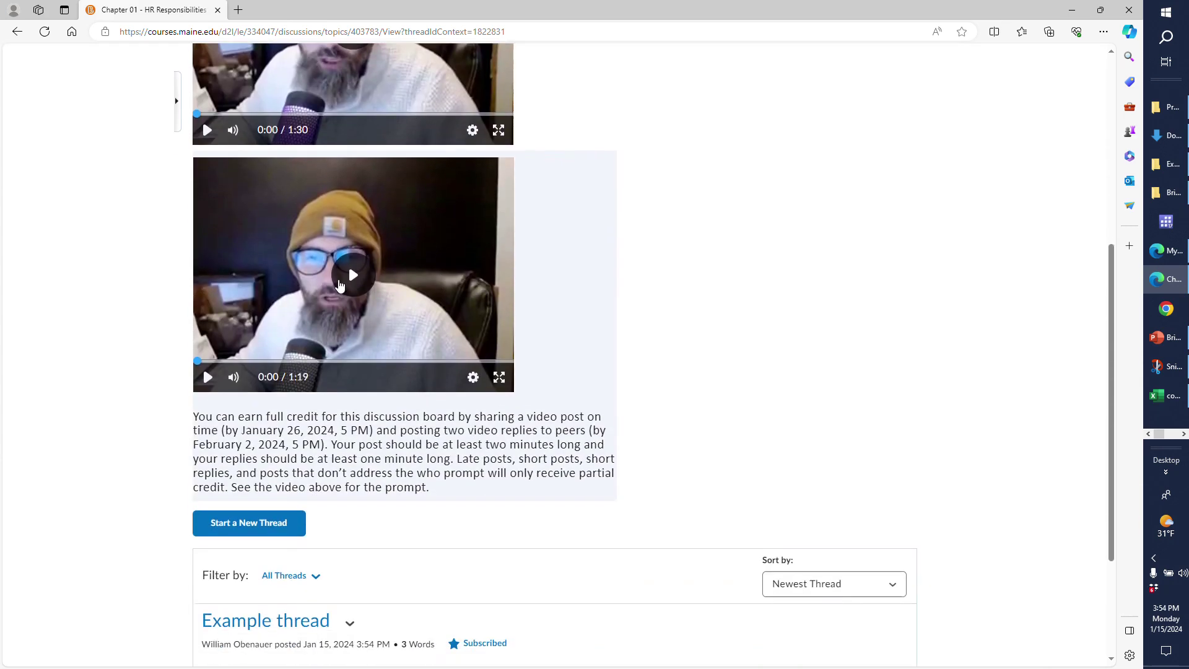
scroll(449, 361, "down", 2)
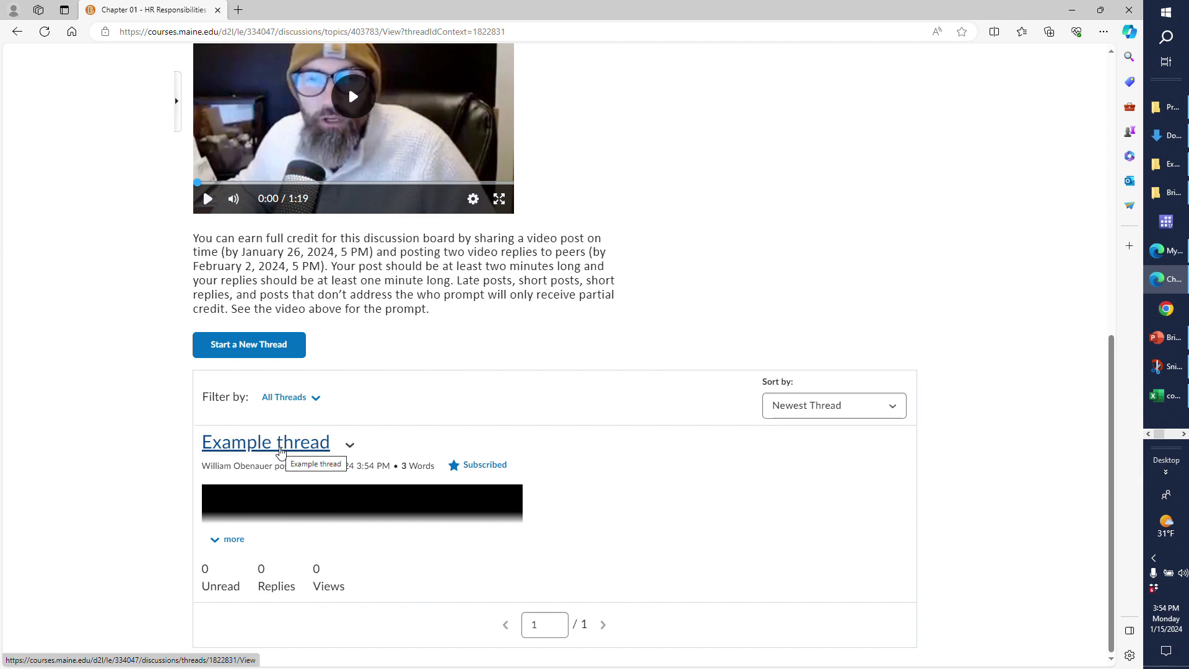
Expand the posted thread and play then pause its video note
left_click(238, 541)
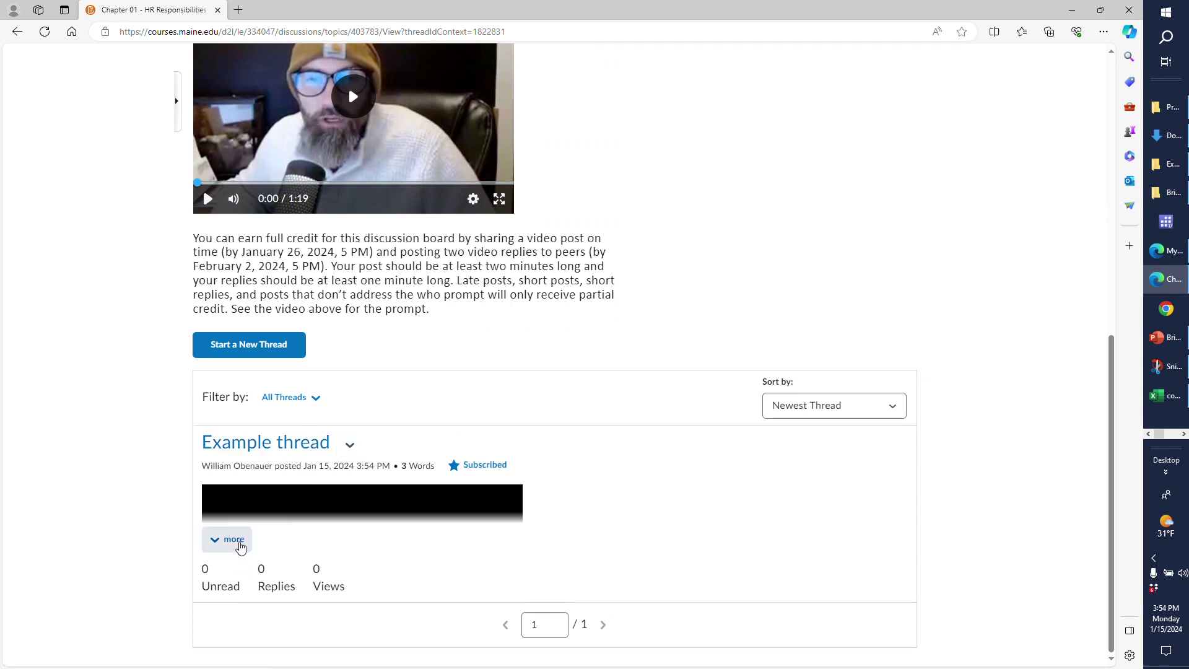
scroll(365, 527, "down", 3)
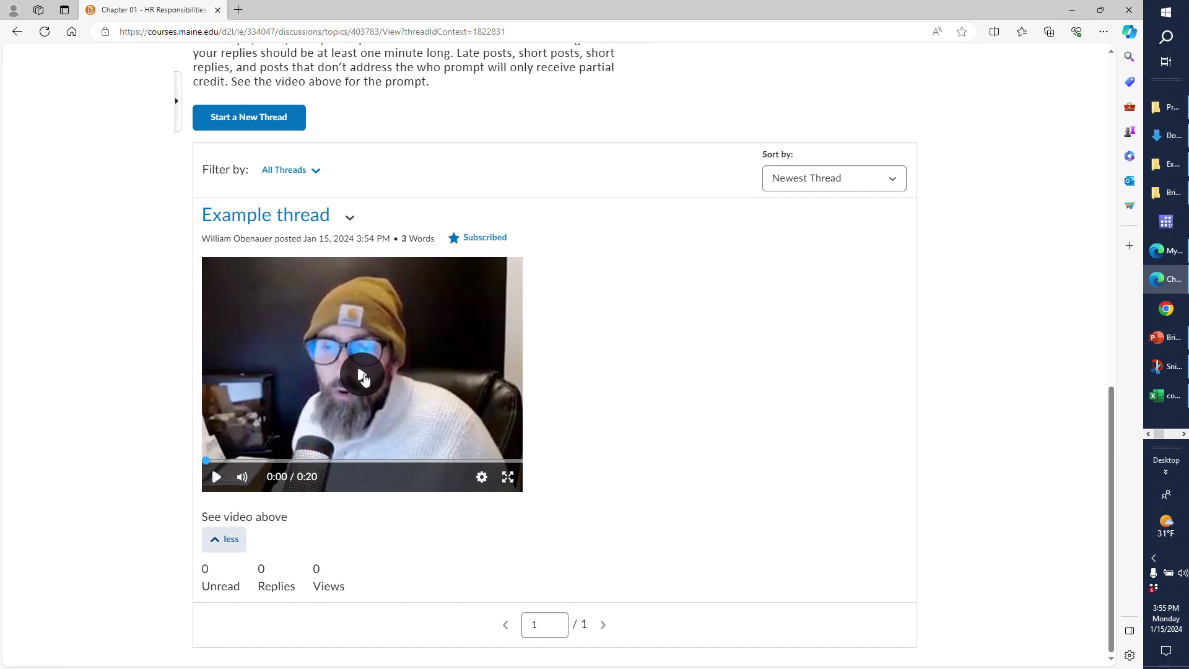
left_click(364, 376)
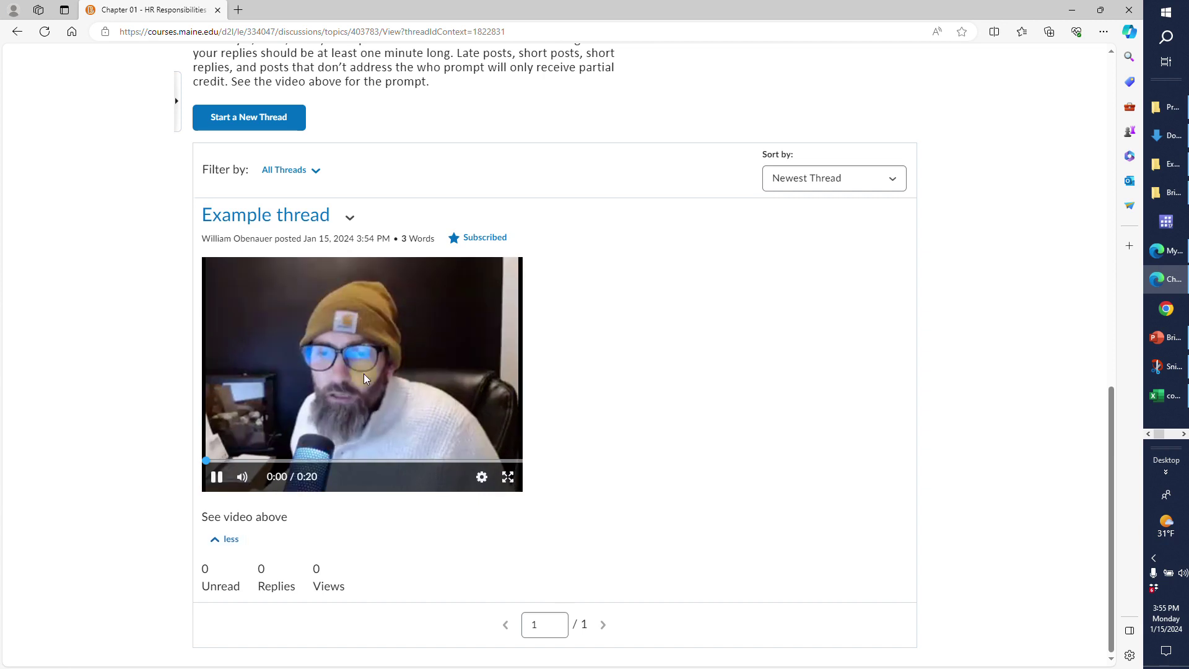
left_click(217, 485)
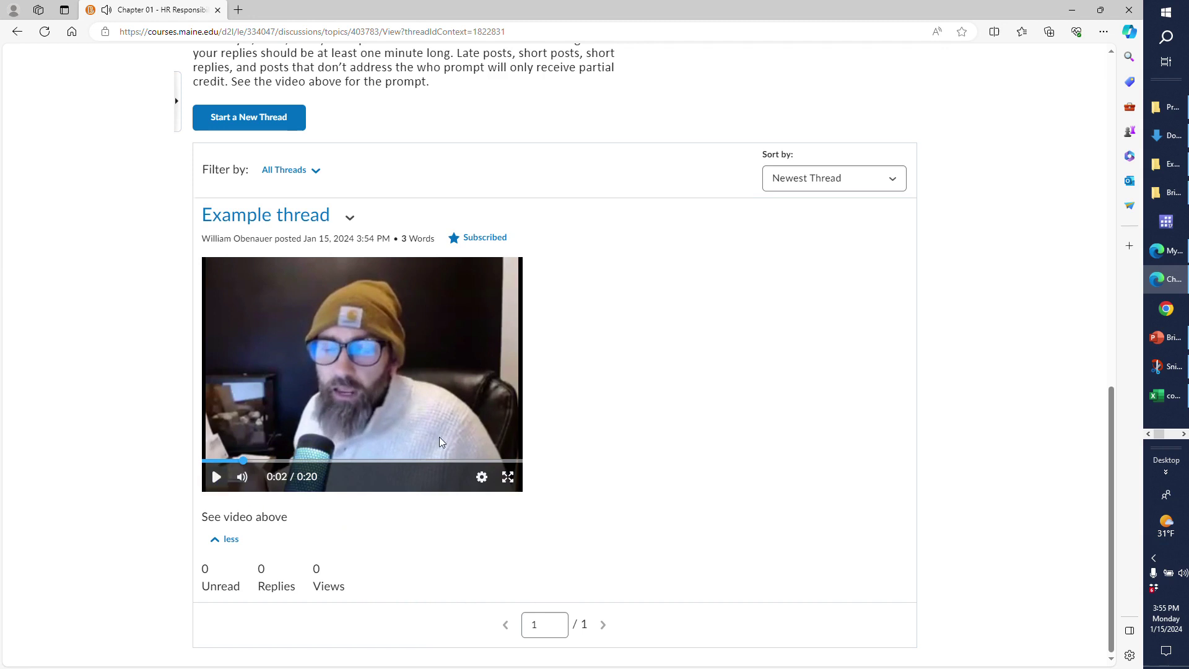